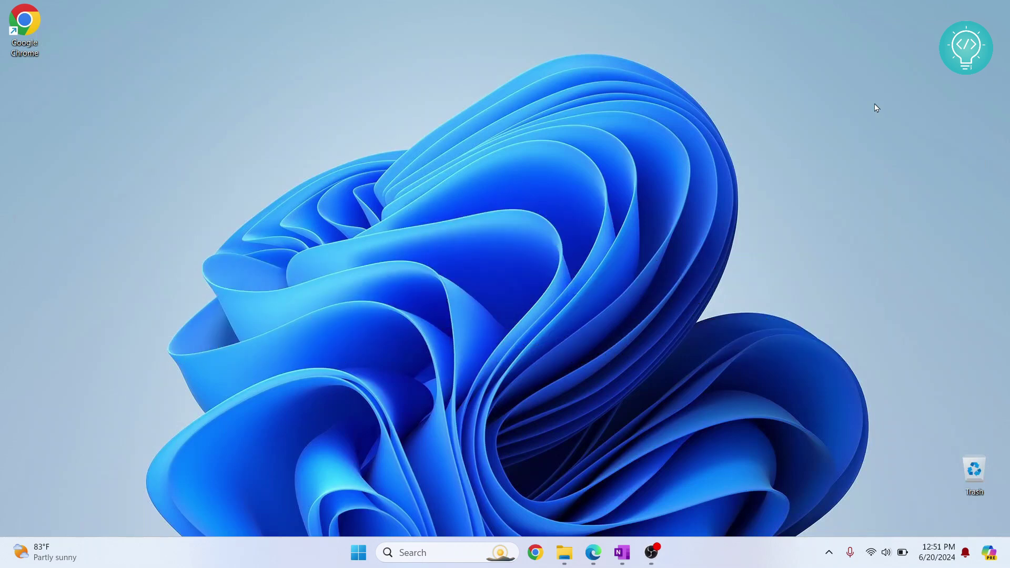
Search the Start menu for 'anaconda' and launch Anaconda Prompt (miniconda3).
{"action": "key", "text": "super"}
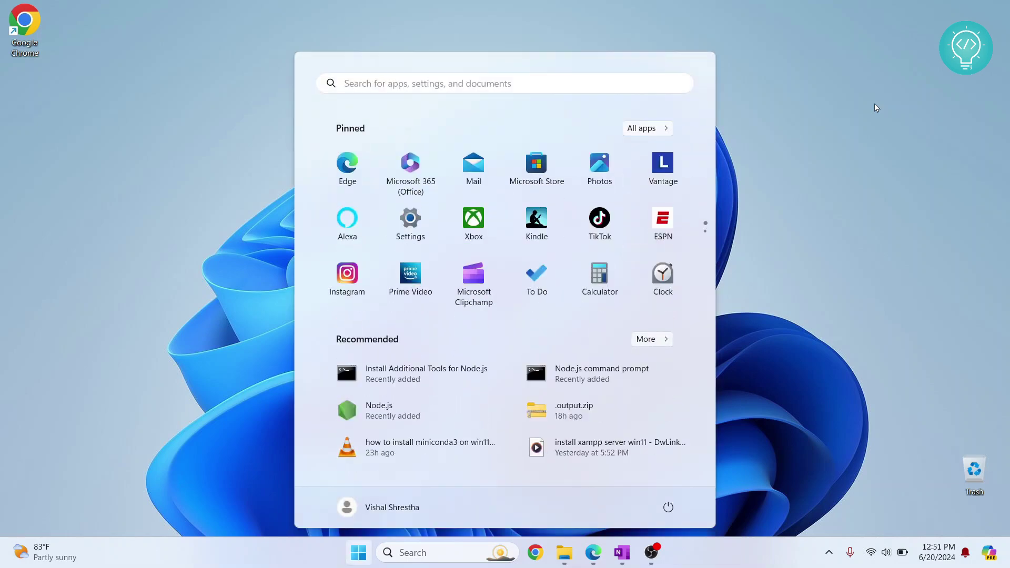
{"action": "type", "text": "anacon"}
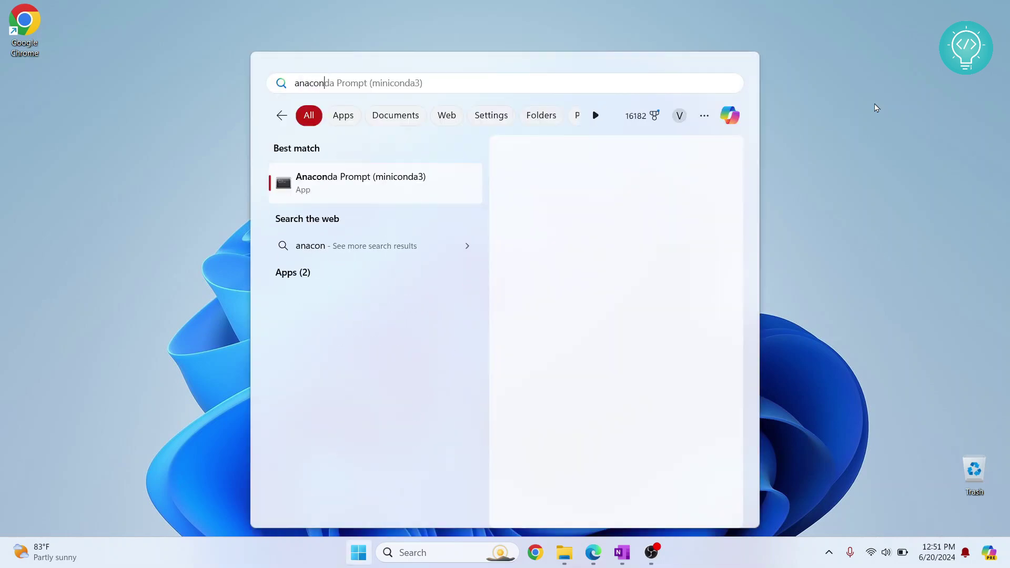
{"action": "type", "text": "da"}
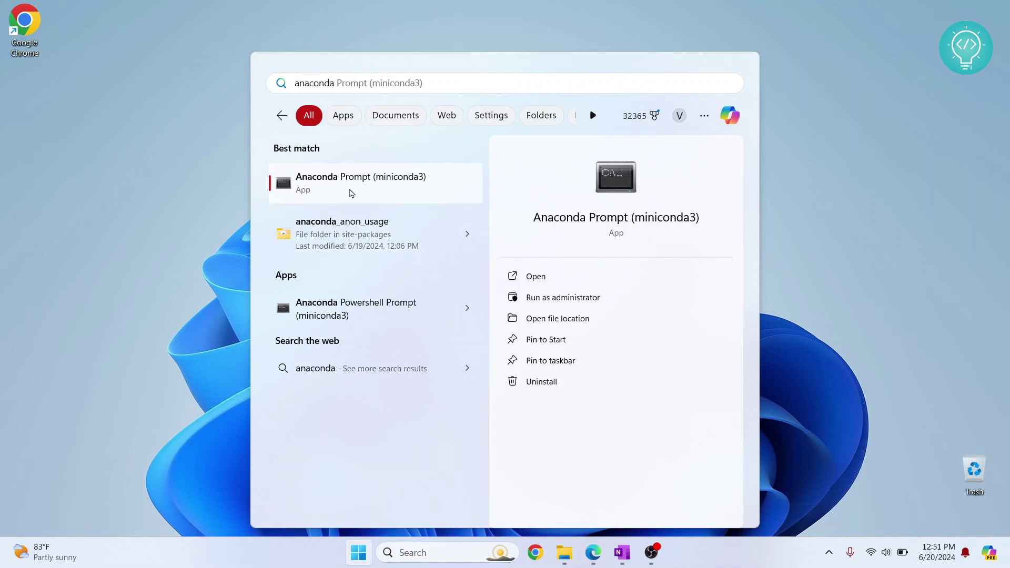
{"action": "left_click", "coordinate": [333, 195]}
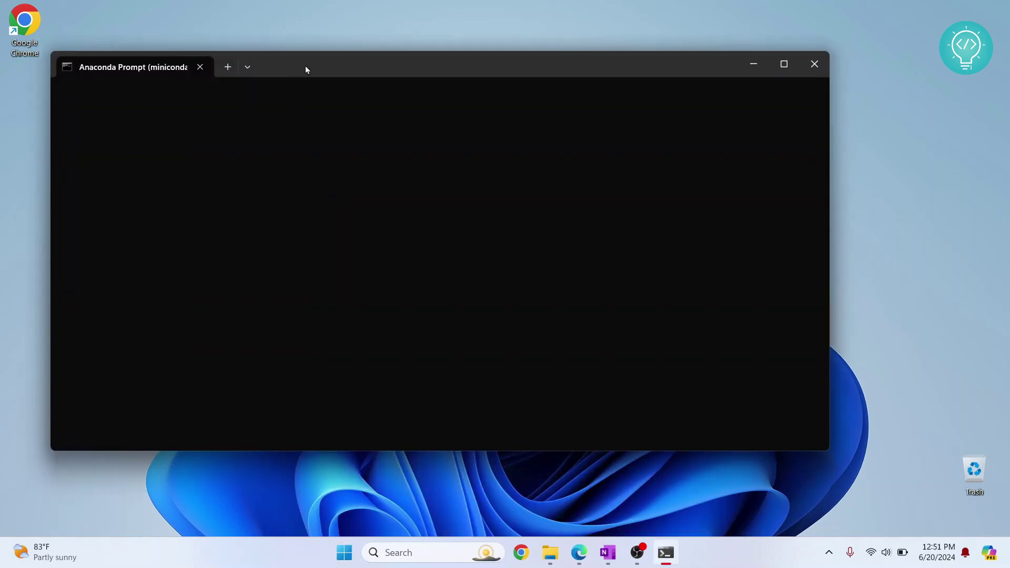
Create the conda environment 'newvenv' with conda create -n newvenv, confirming with y.
{"action": "left_click_drag", "start_coordinate": [306, 66], "coordinate": [385, 79]}
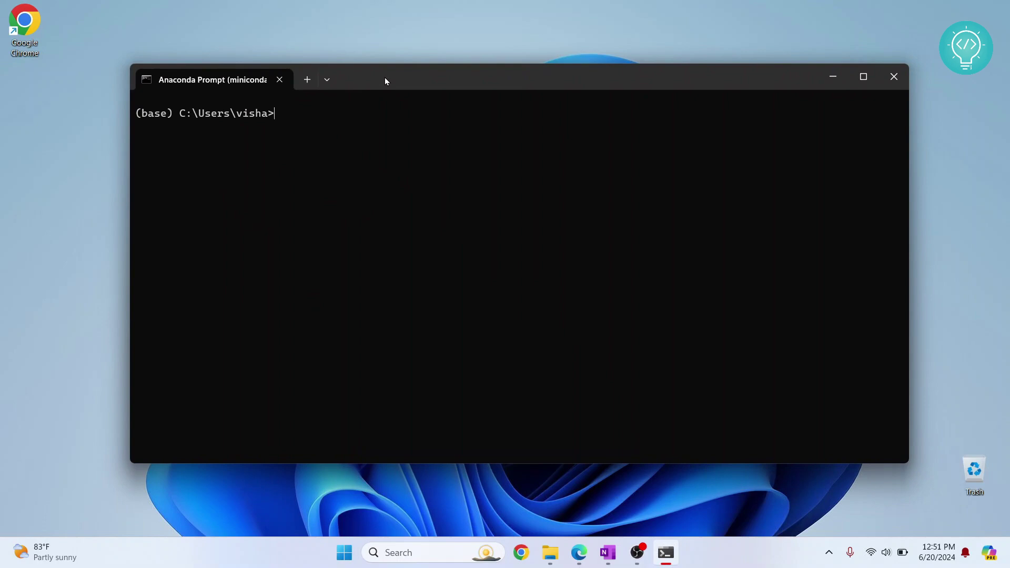
{"action": "type", "text": "conda cr"}
{"action": "type", "text": "eate -n"}
{"action": "type", "text": " new"}
{"action": "type", "text": "venv"}
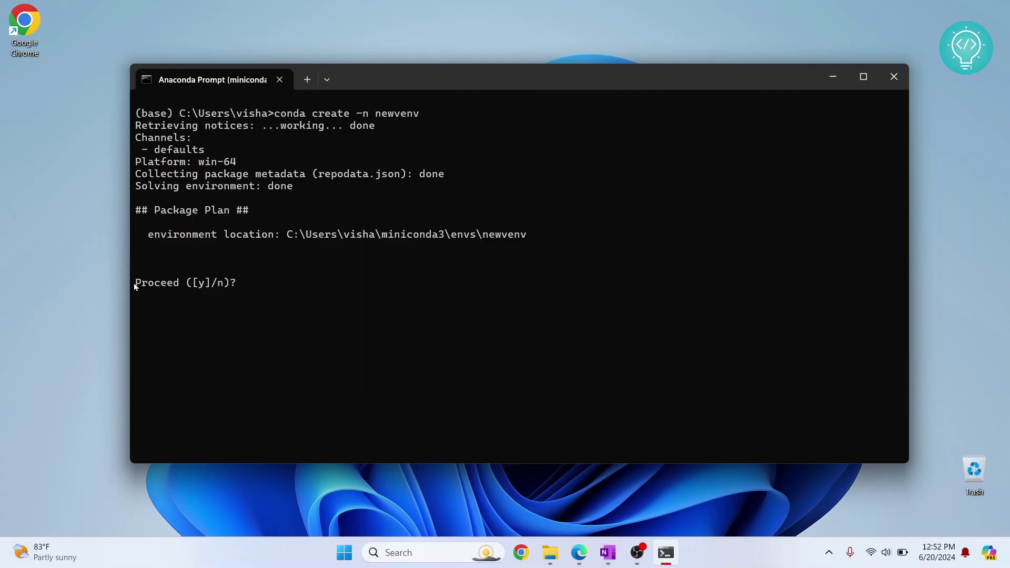
{"action": "type", "text": "y"}
{"action": "key", "text": "Return"}
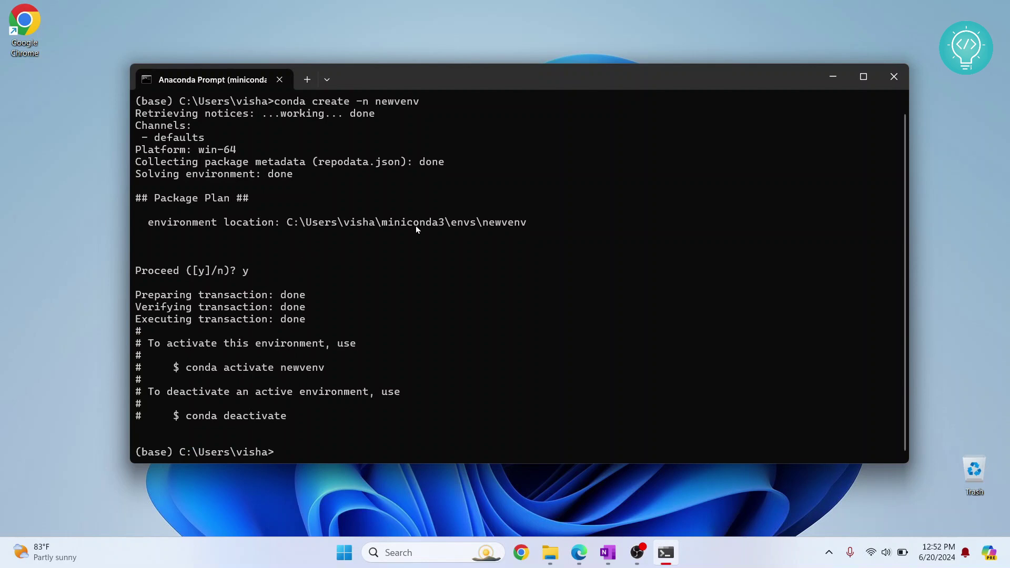
{"action": "left_click_drag", "start_coordinate": [525, 221], "coordinate": [331, 227]}
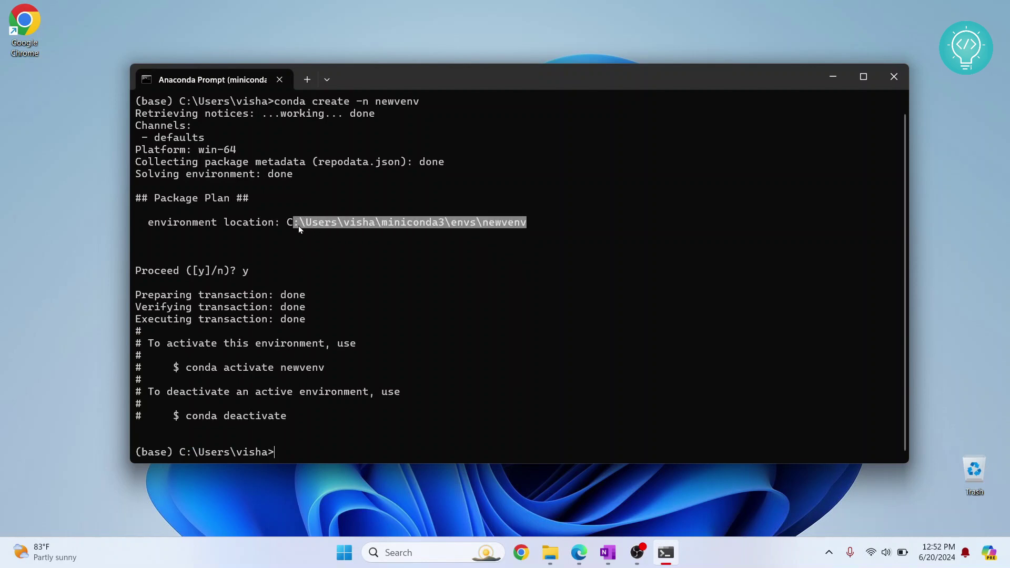
{"action": "key", "text": "ctrl+c"}
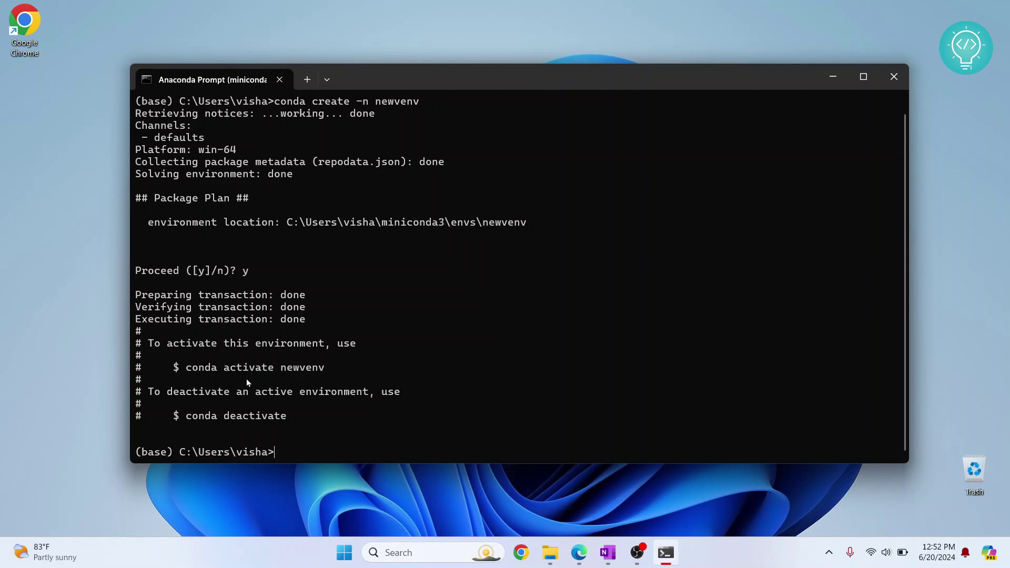
{"action": "type", "text": "pytho"}
{"action": "type", "text": "n"}
{"action": "type", "text": " --versio"}
{"action": "type", "text": "n"}
Check the base environment's Python version, which reports 3.12.3.
{"action": "key", "text": "Return"}
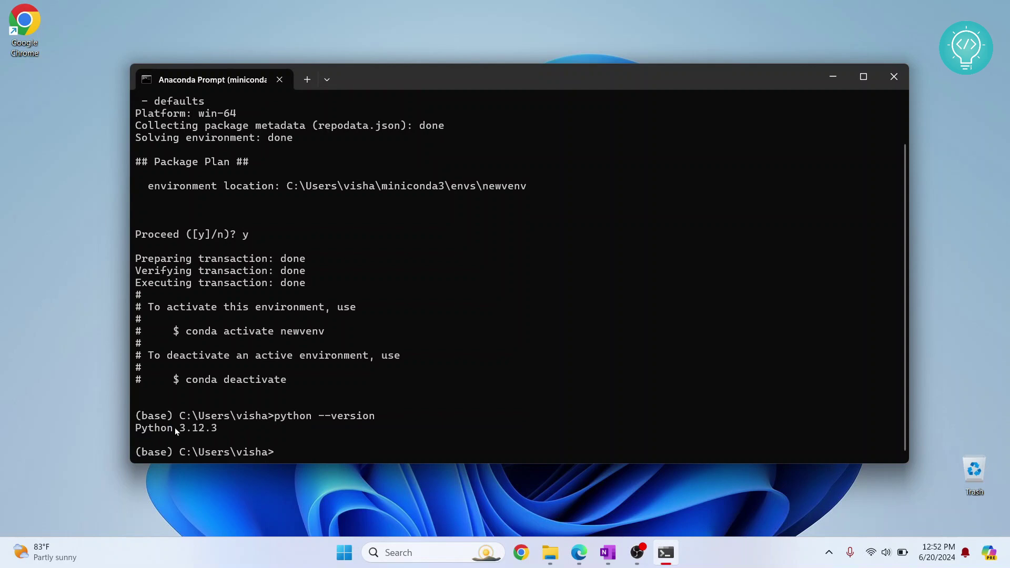
{"action": "left_click_drag", "start_coordinate": [196, 431], "coordinate": [217, 427]}
{"action": "left_click", "coordinate": [294, 447]}
{"action": "type", "text": "c"}
{"action": "type", "text": "tivate newv"}
{"action": "type", "text": "env"}
Activate newvenv and check its Python version at the (newvenv) prompt.
{"action": "key", "text": "Return"}
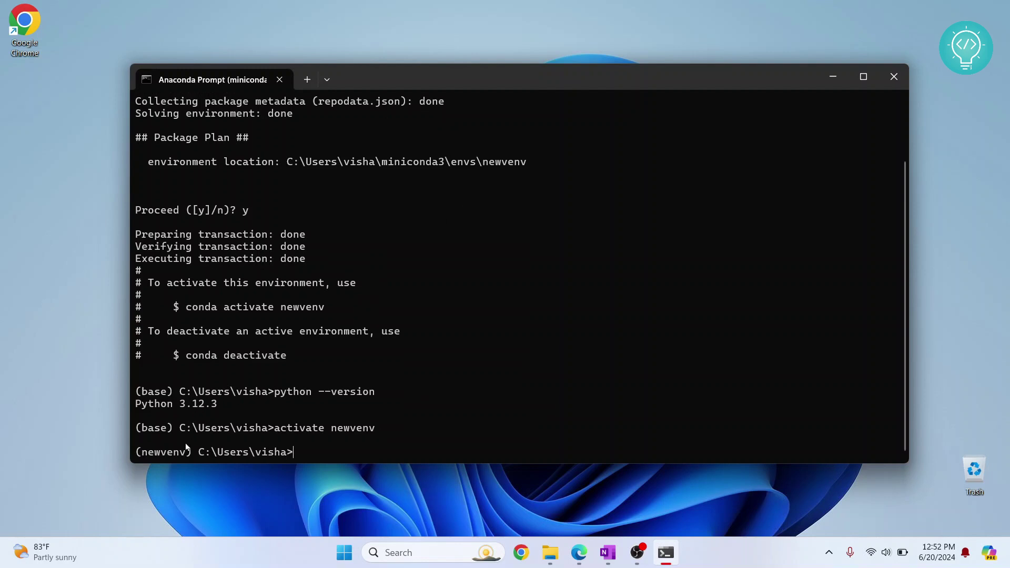
{"action": "mouse_move", "coordinate": [176, 429]}
{"action": "left_mouse_down"}
{"action": "mouse_move", "coordinate": [136, 429]}
{"action": "mouse_move", "coordinate": [192, 453]}
{"action": "left_mouse_up"}
{"action": "type", "text": "pyth"}
{"action": "type", "text": "on --version"}
{"action": "key", "text": "Return"}
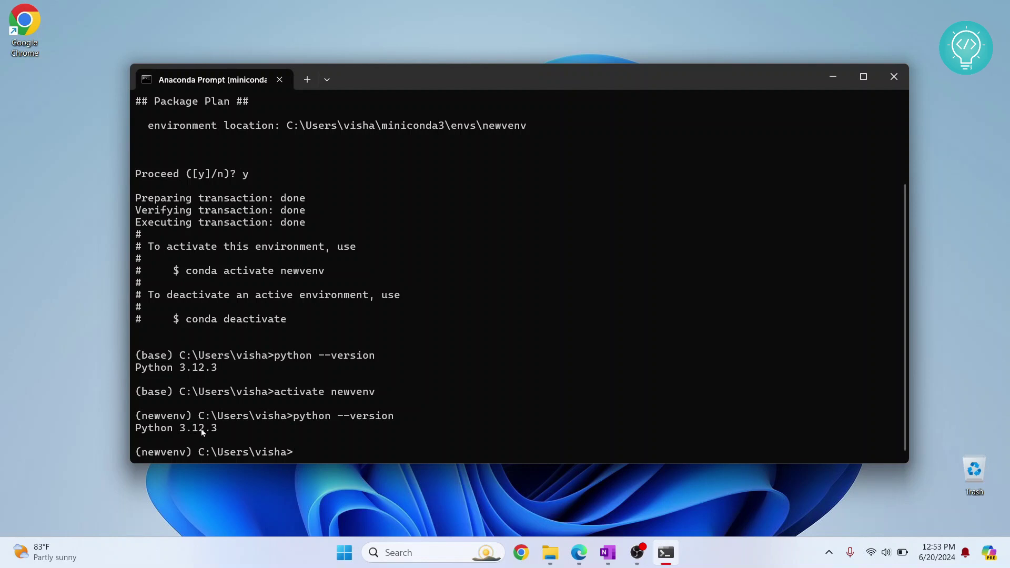
{"action": "type", "text": "con"}
{"action": "type", "text": "da install "}
{"action": "type", "text": "python=3."}
{"action": "type", "text": "11"}
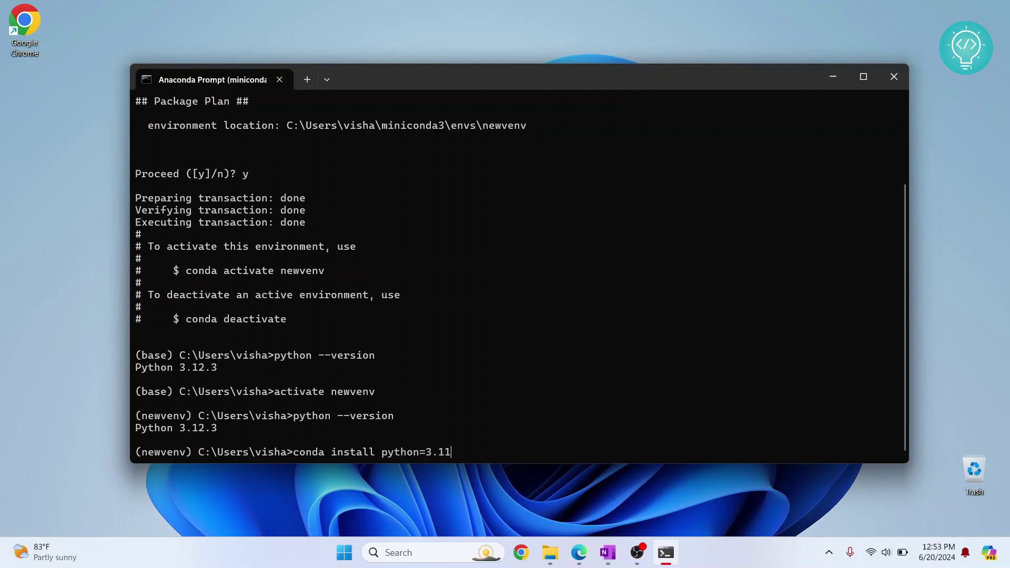
Install Python 3.11 into newvenv with conda install python=3.11, answering y.
{"action": "key", "text": "Return"}
{"action": "type", "text": "y"}
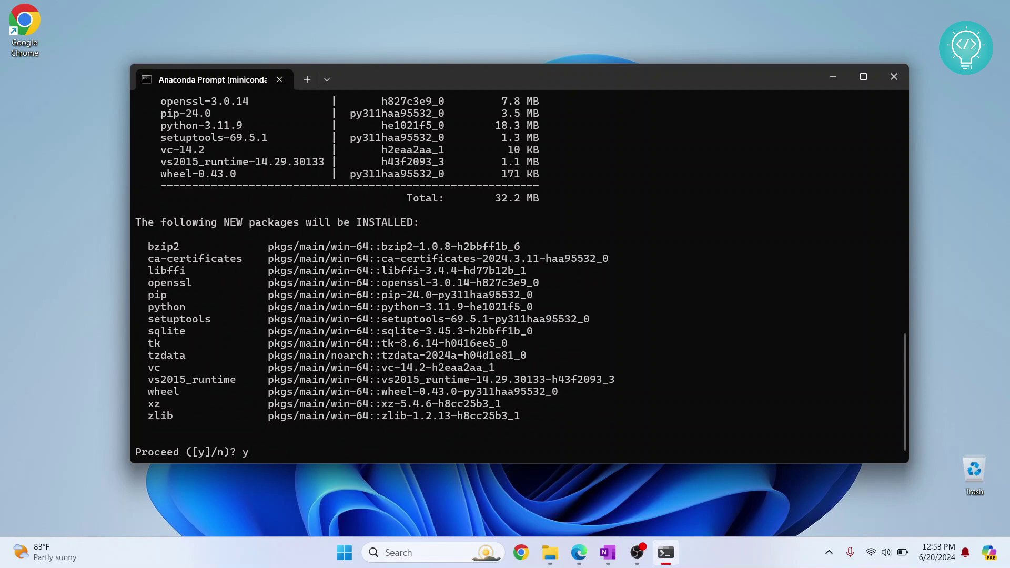
{"action": "key", "text": "Return"}
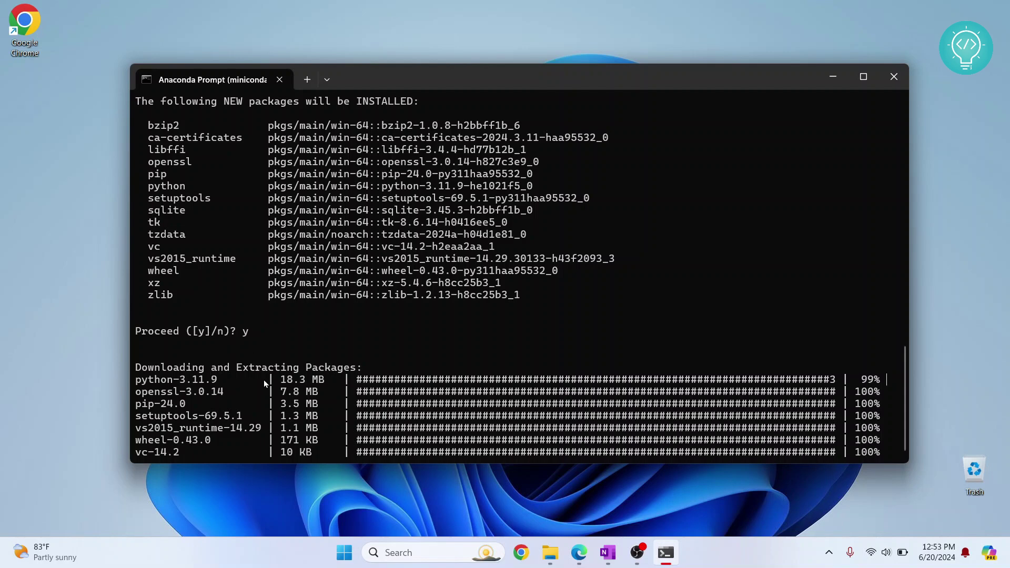
{"action": "type", "text": "python"}
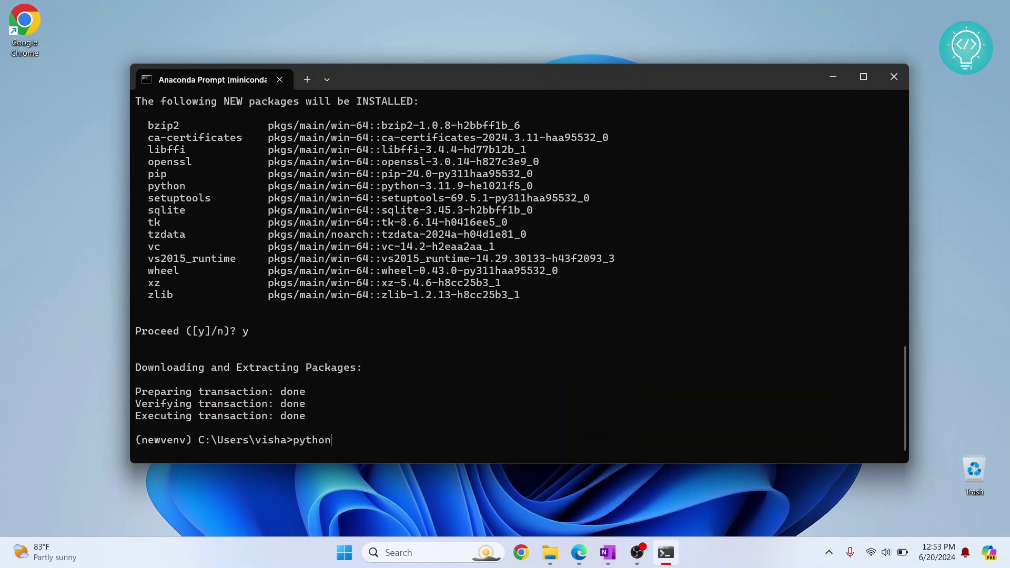
{"action": "type", "text": " --version"}
Verify that newvenv now reports Python 3.11.9.
{"action": "key", "text": "Return"}
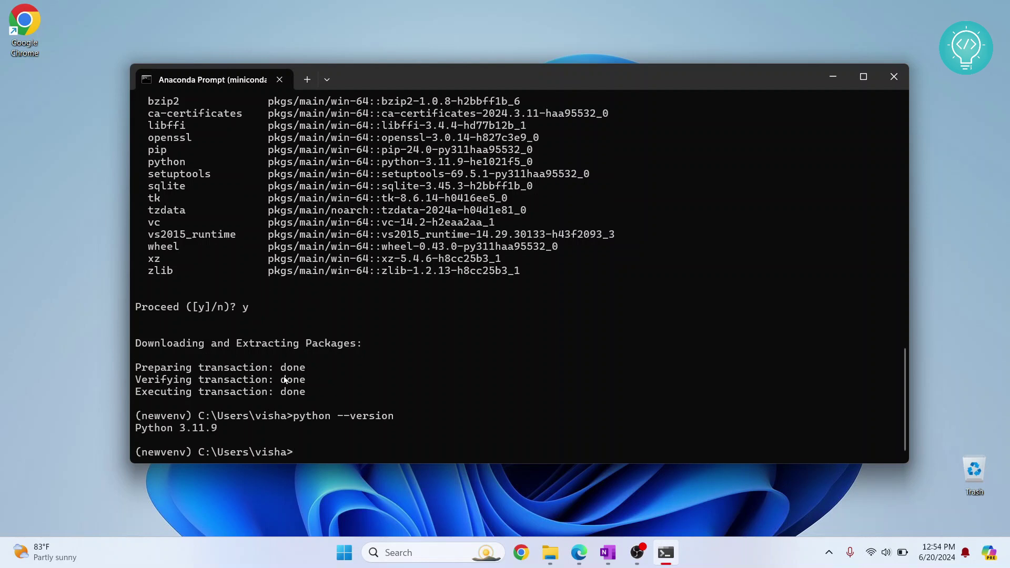
{"action": "left_click_drag", "start_coordinate": [135, 413], "coordinate": [194, 419]}
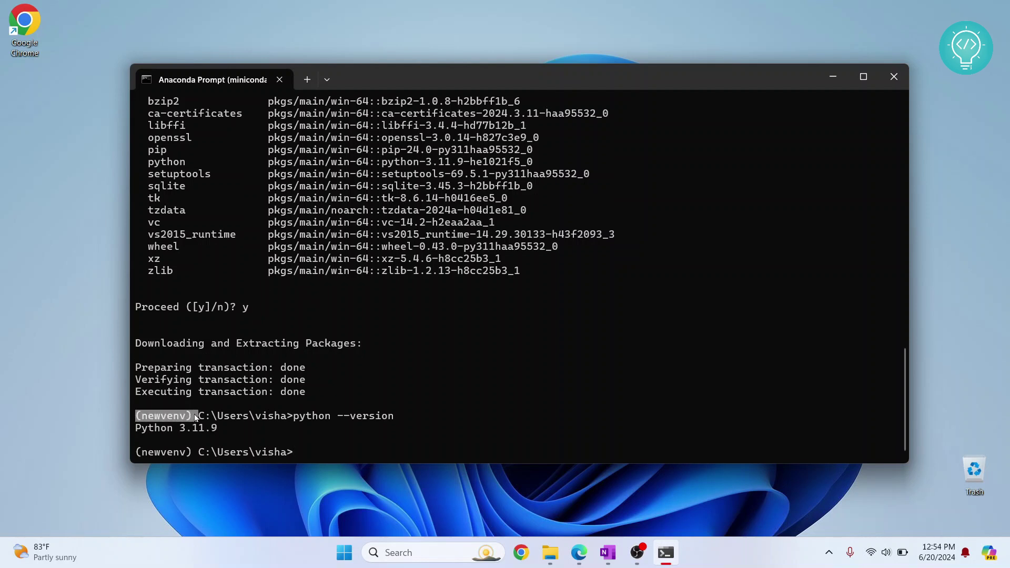
{"action": "left_click_drag", "start_coordinate": [136, 428], "coordinate": [221, 428]}
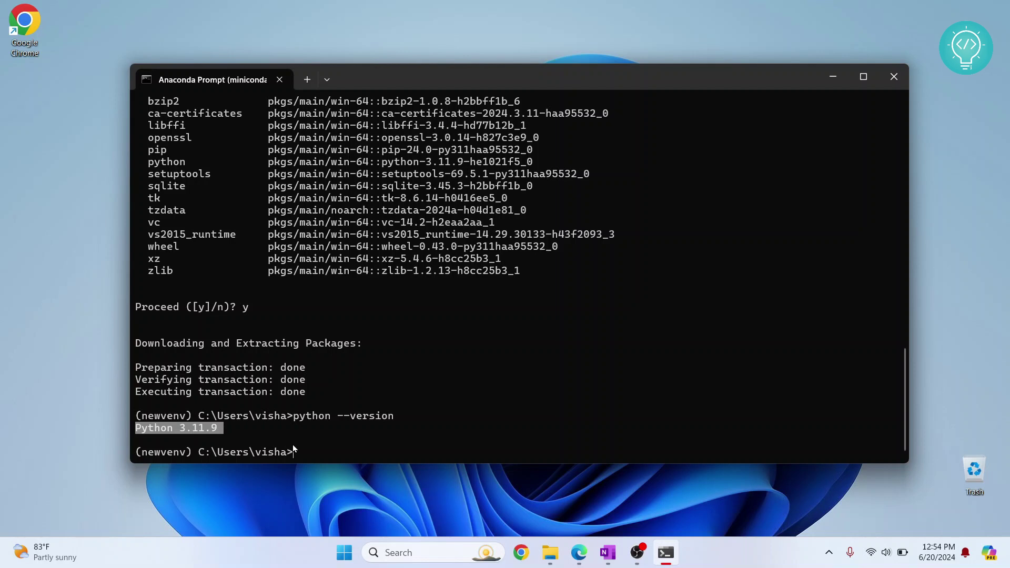
{"action": "type", "text": "activate "}
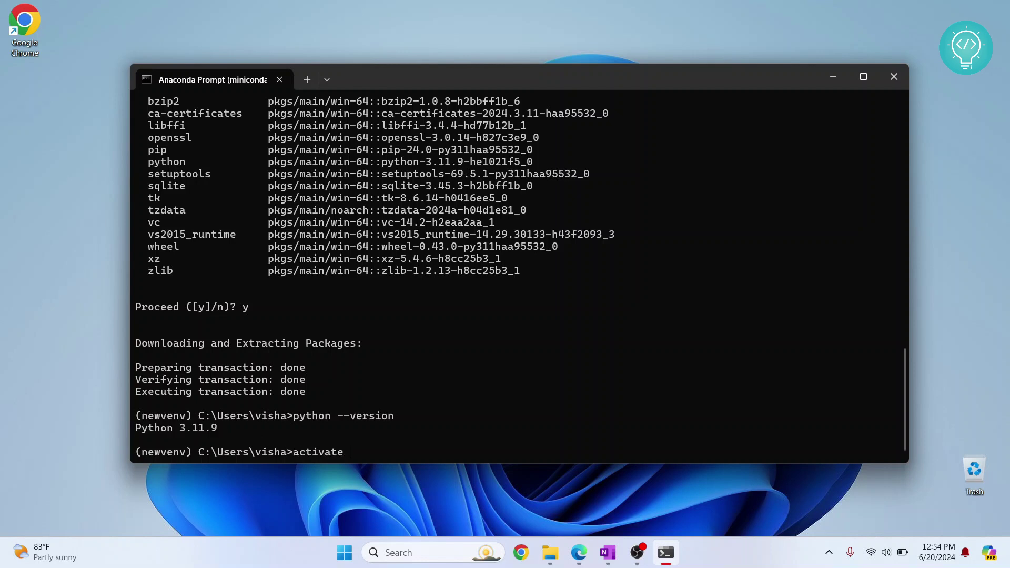
{"action": "type", "text": "base"}
Activate base and verify it reports Python 3.12.3.
{"action": "key", "text": "Return"}
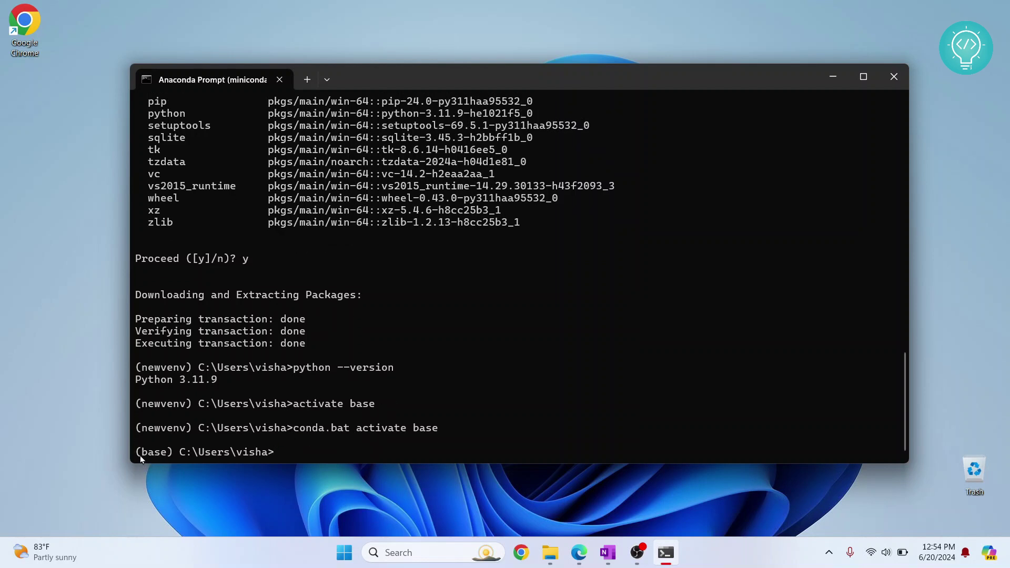
{"action": "left_click_drag", "start_coordinate": [137, 453], "coordinate": [182, 453]}
{"action": "left_click", "coordinate": [316, 443]}
{"action": "type", "text": "python --version"}
{"action": "key", "text": "Return"}
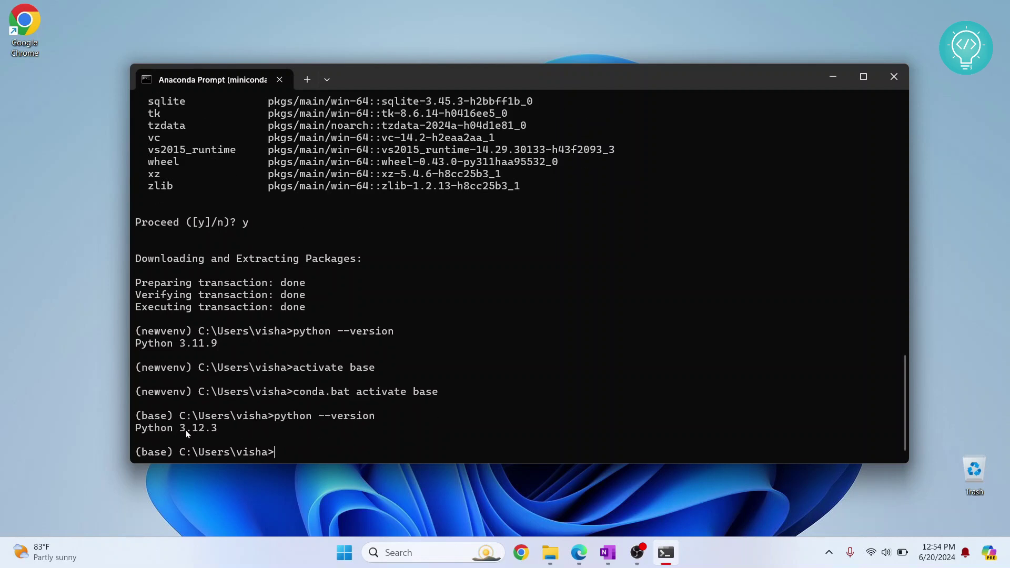